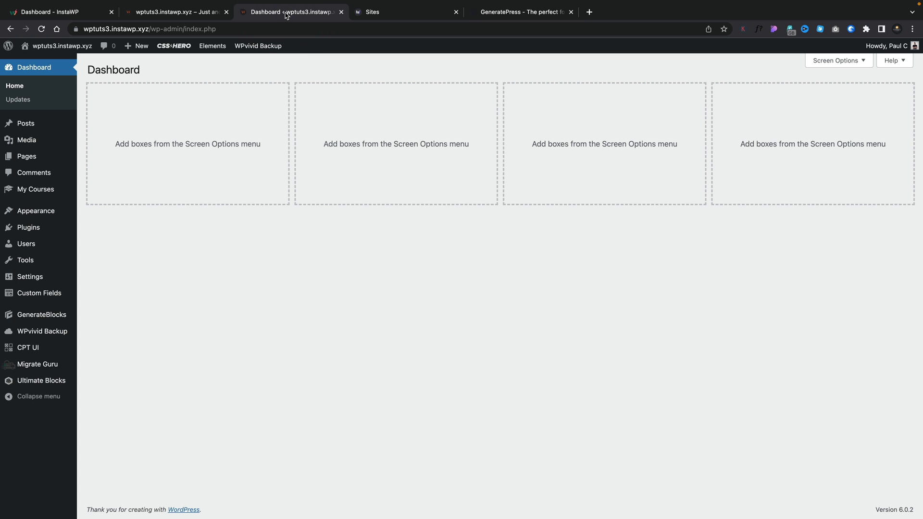
Step: Scroll the GeneratePress page down to the Modules list to reach the Elements list
mouse_move(39, 213)
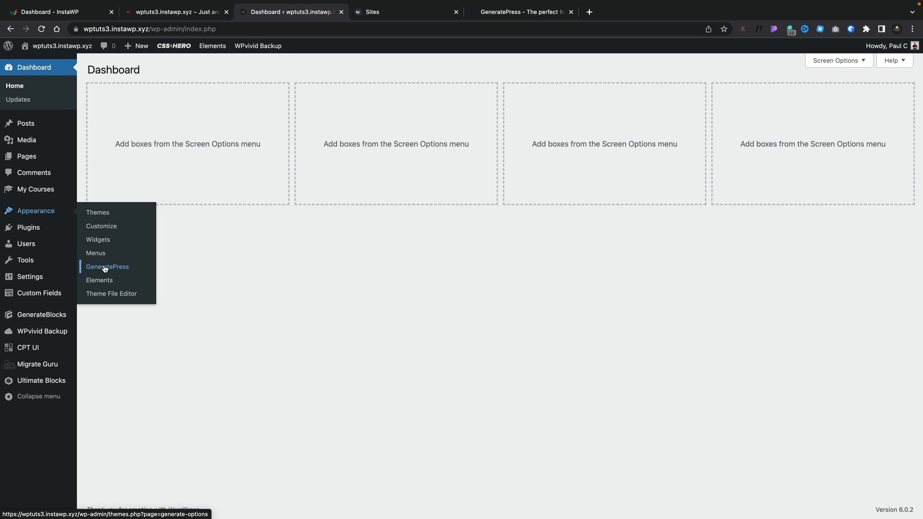
scroll(263, 356, down, 3)
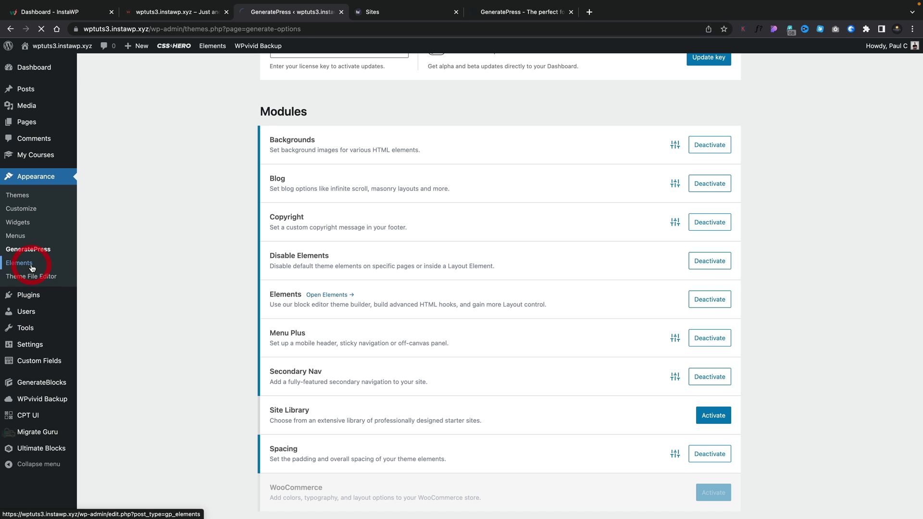
scroll(344, 342, down, 1)
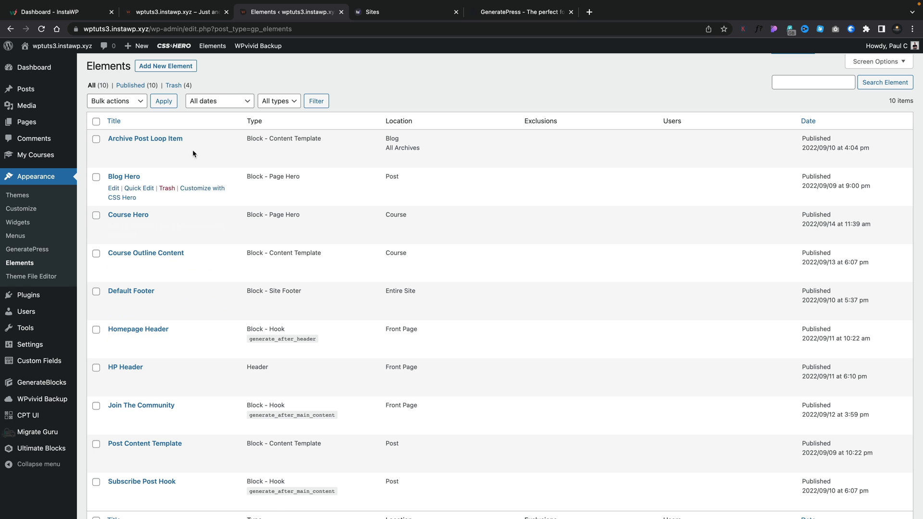
Step: Start a new GeneratePress element and choose Hook as its element type
click(177, 68)
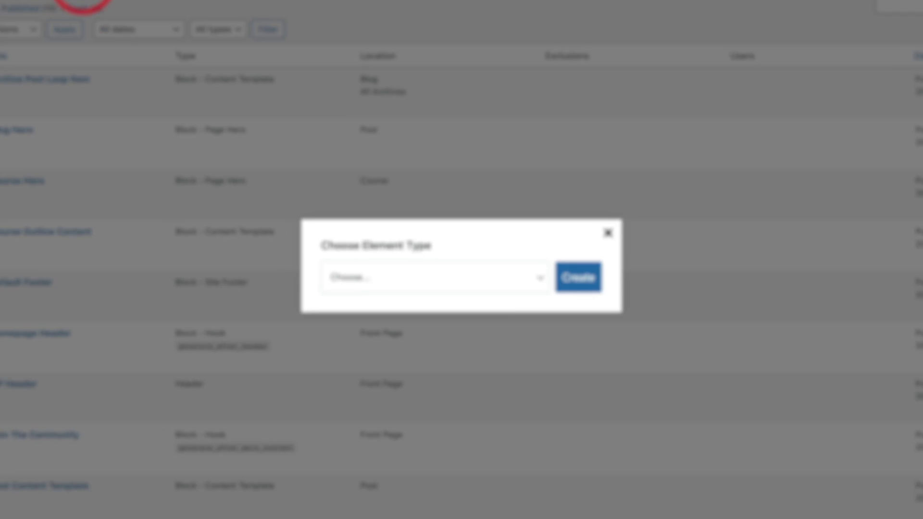
click(482, 296)
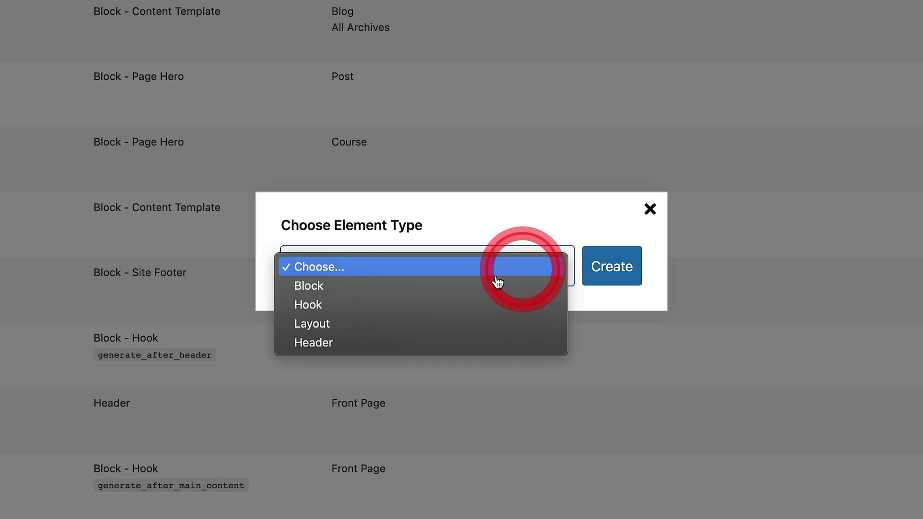
click(450, 306)
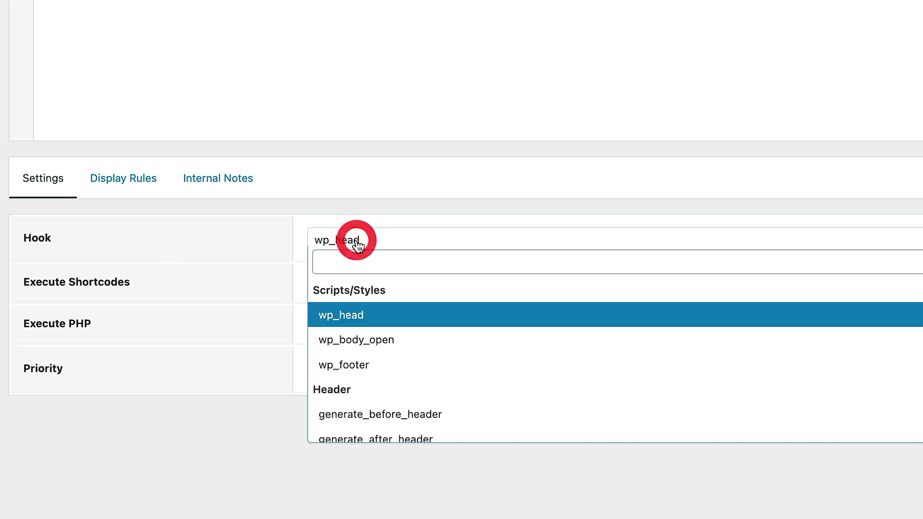
scroll(447, 354, down, 5)
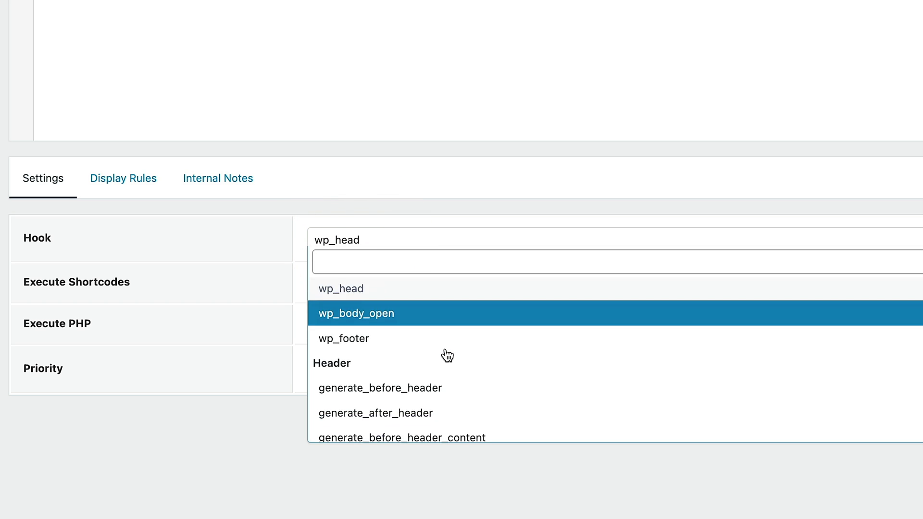
scroll(447, 355, down, 6)
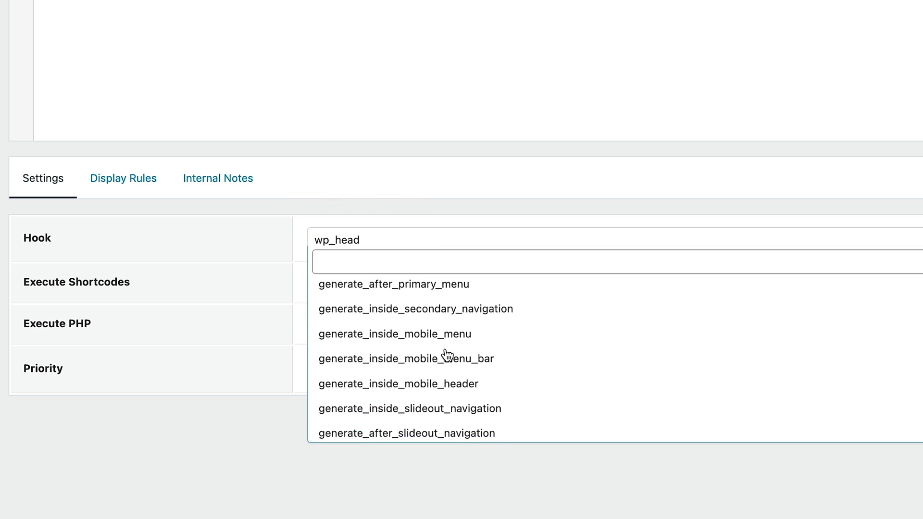
scroll(447, 355, down, 2)
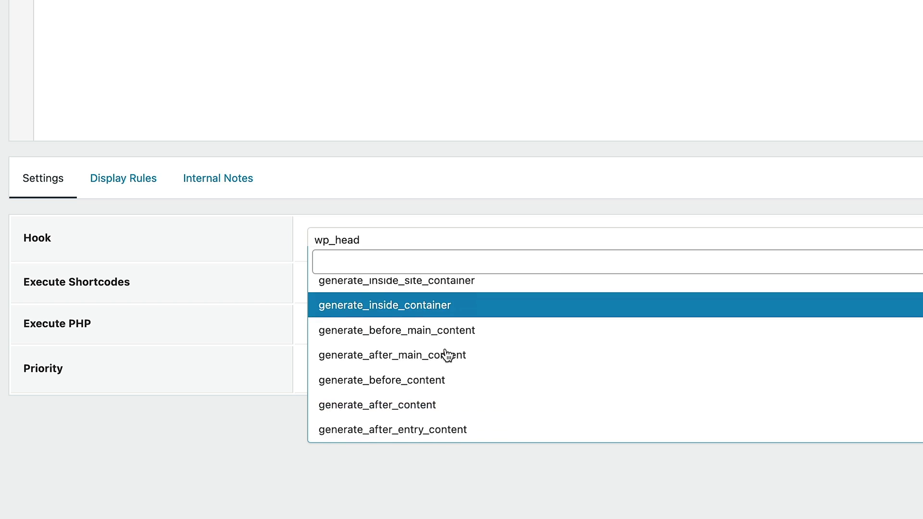
scroll(447, 355, up, 12)
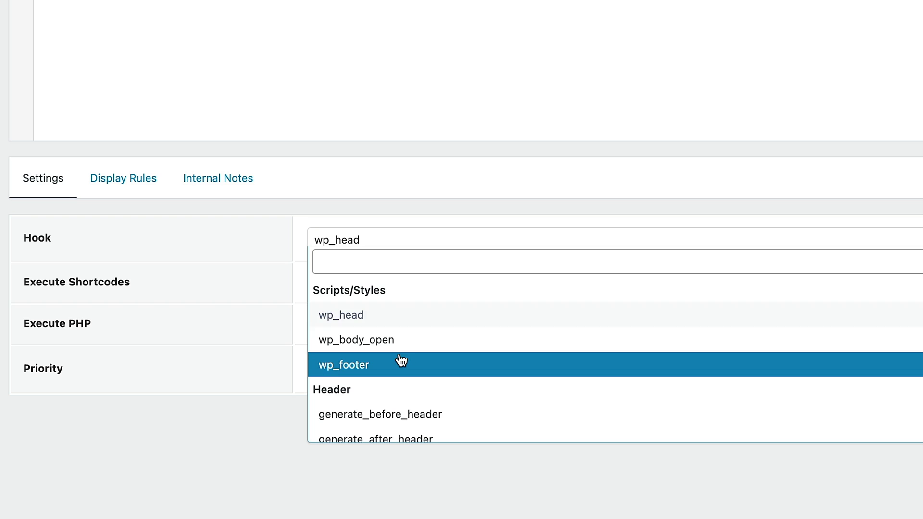
click(398, 317)
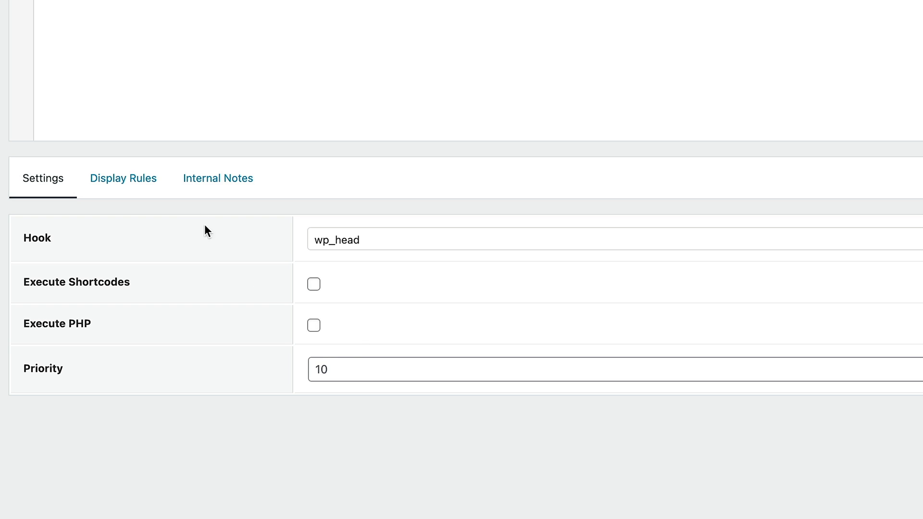
Step: In the hook's Display Rules, set the Location to Entire Site
click(118, 176)
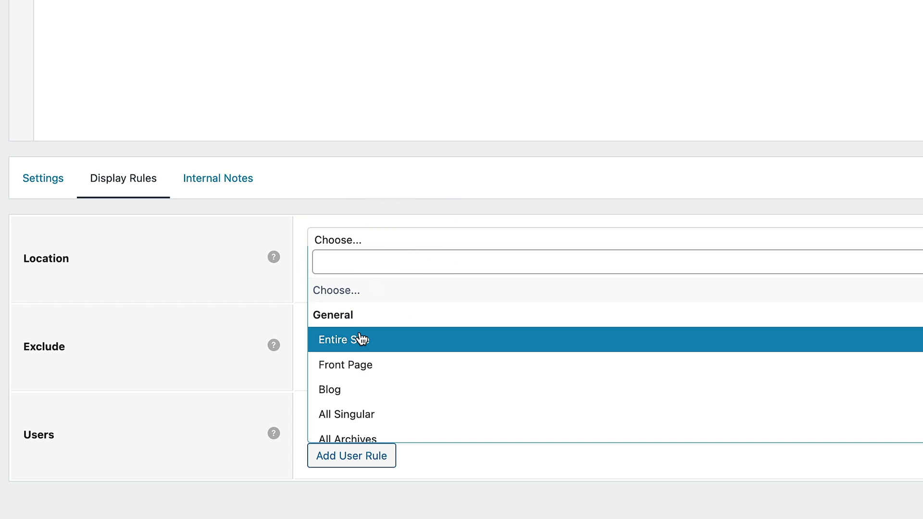
scroll(394, 367, down, 7)
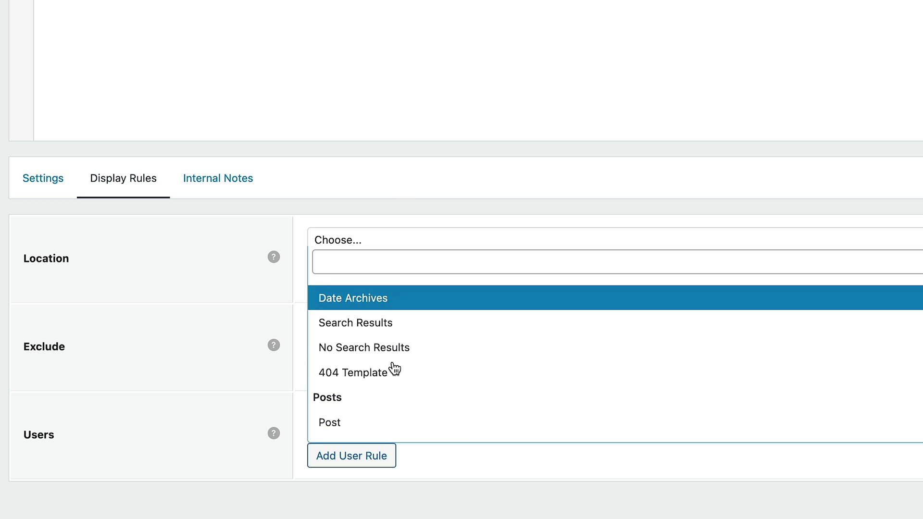
scroll(393, 368, down, 5)
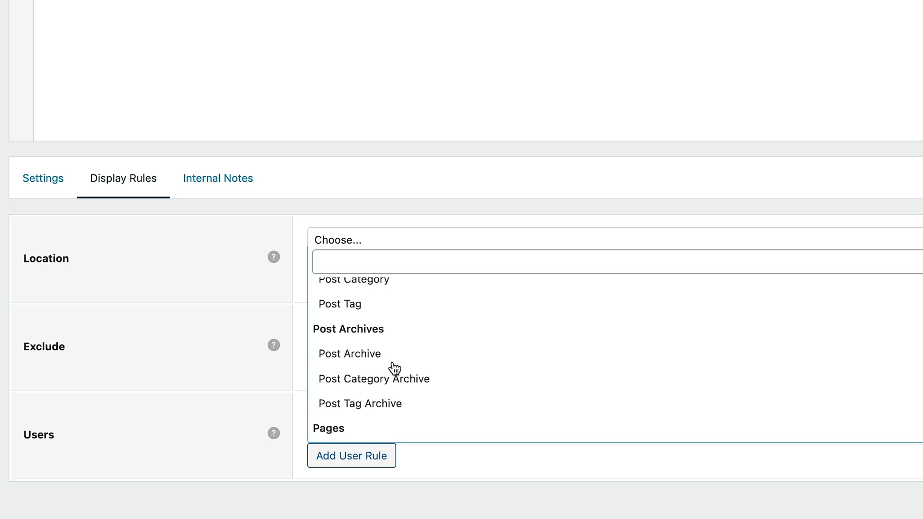
scroll(394, 368, up, 2)
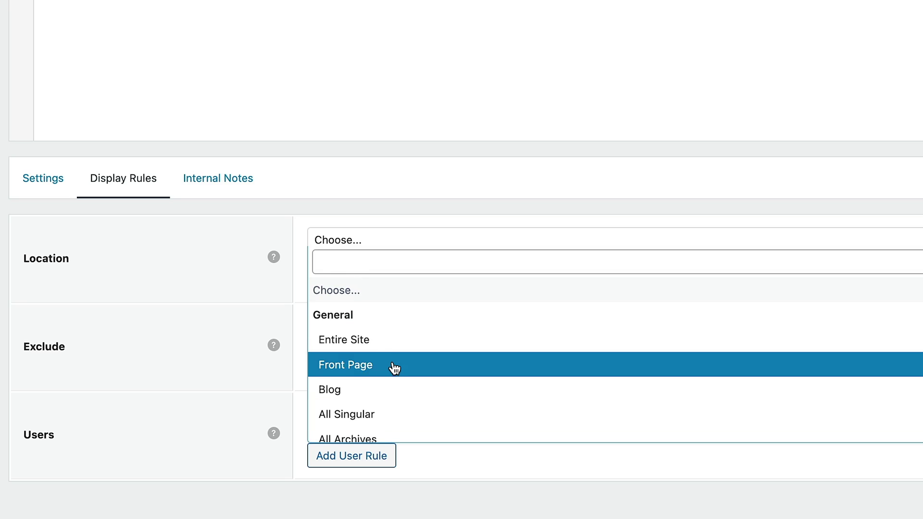
click(361, 339)
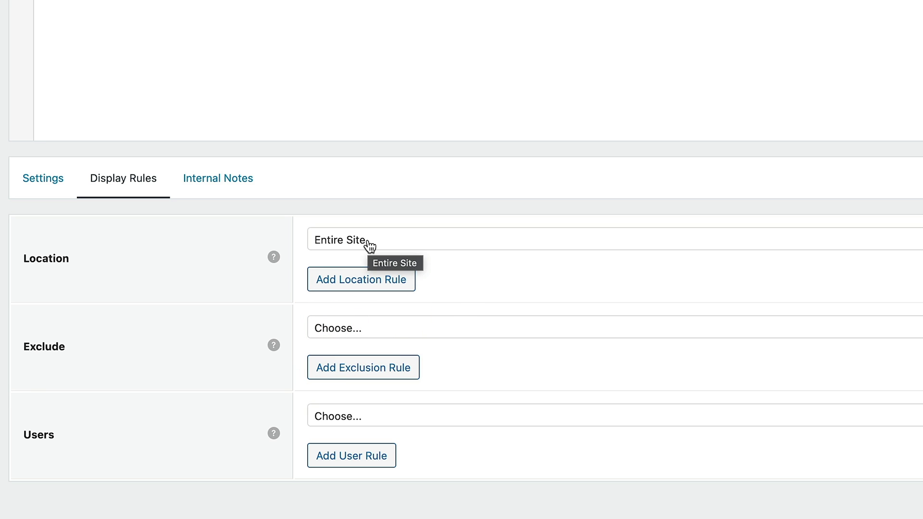
Step: Browse the Exclude location options and close them with no exclusion selected
click(359, 328)
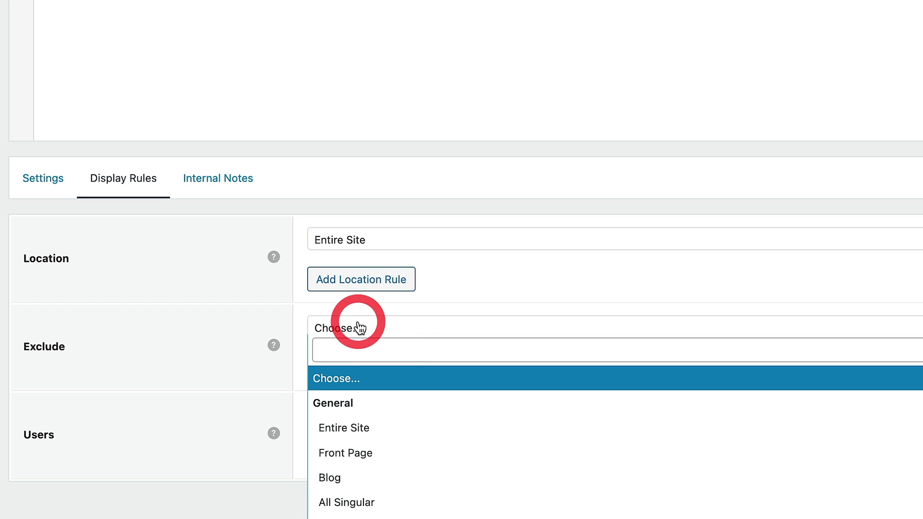
scroll(367, 412, down, 1)
scroll(367, 412, down, 1)
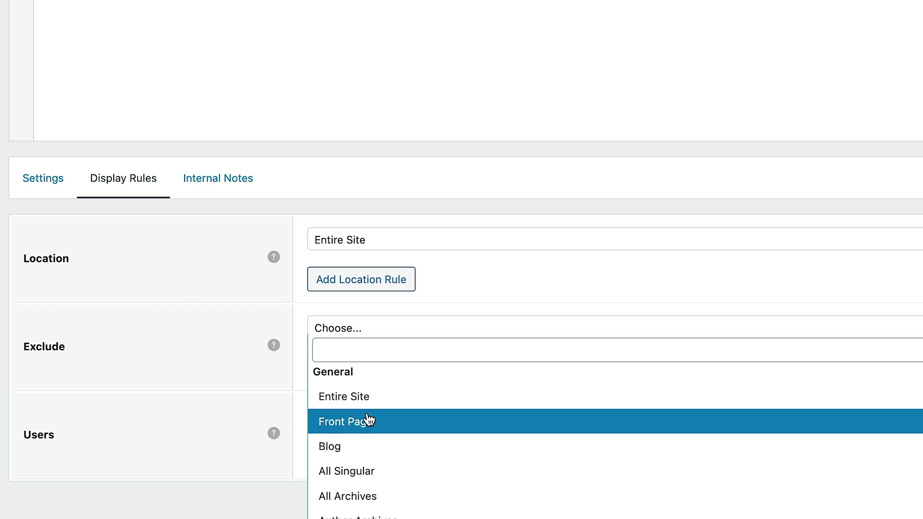
scroll(368, 420, down, 5)
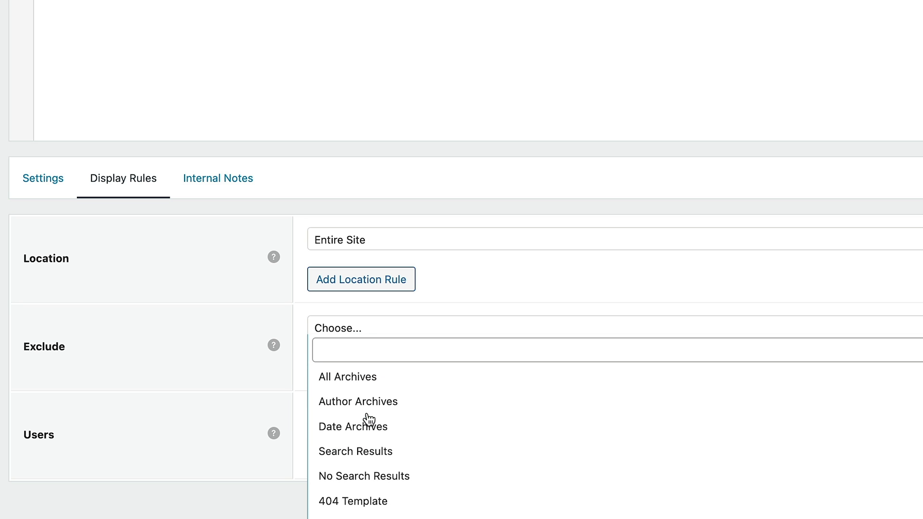
scroll(368, 419, down, 10)
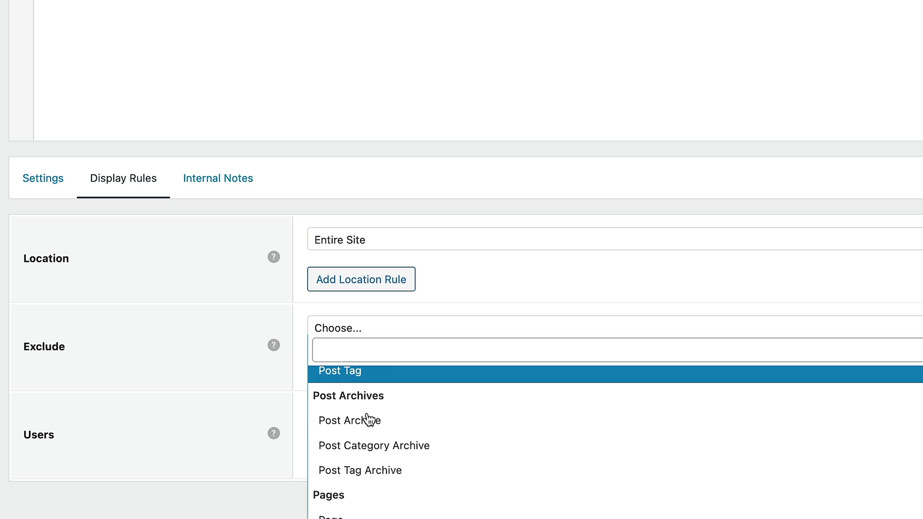
scroll(368, 419, down, 5)
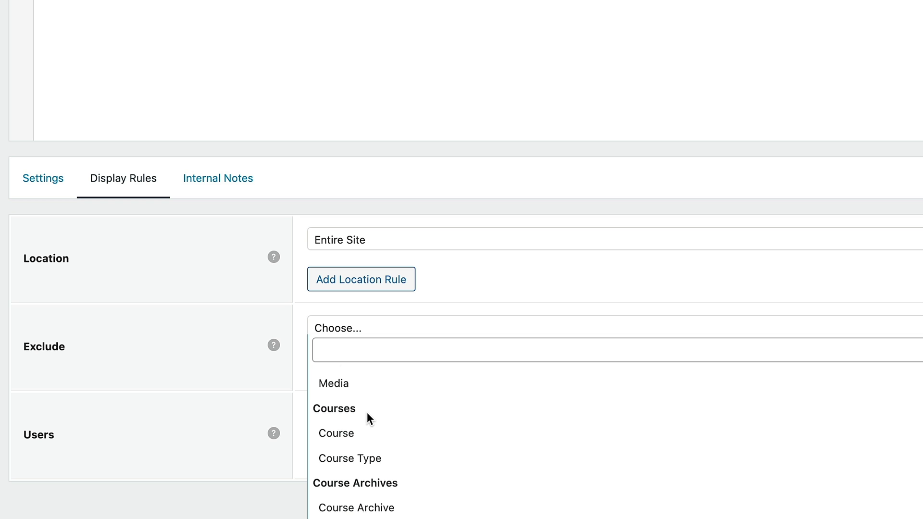
click(166, 313)
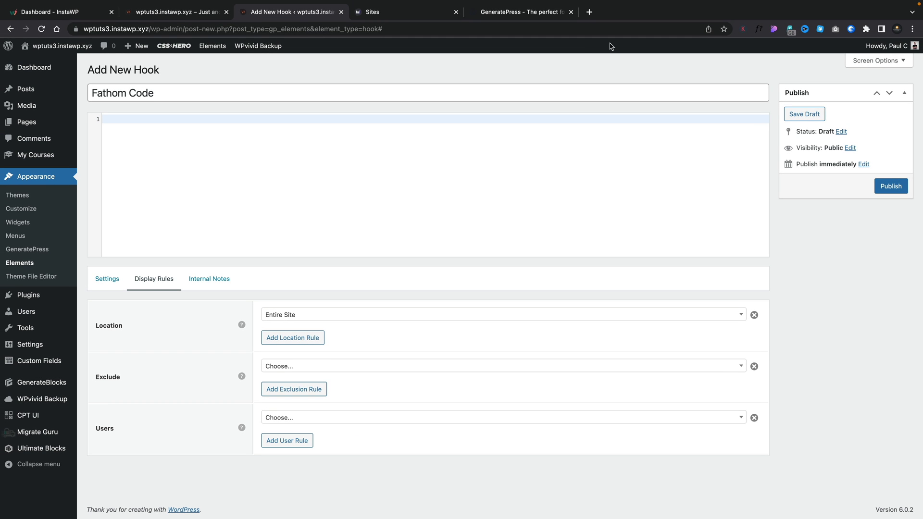
Step: Create a Fathom site named WPTuts and copy its embed code back to WordPress
click(395, 14)
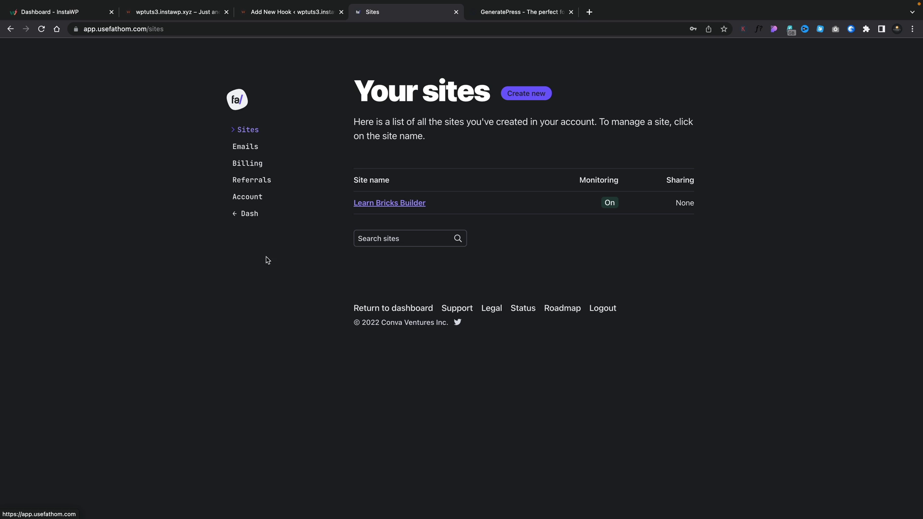
click(530, 93)
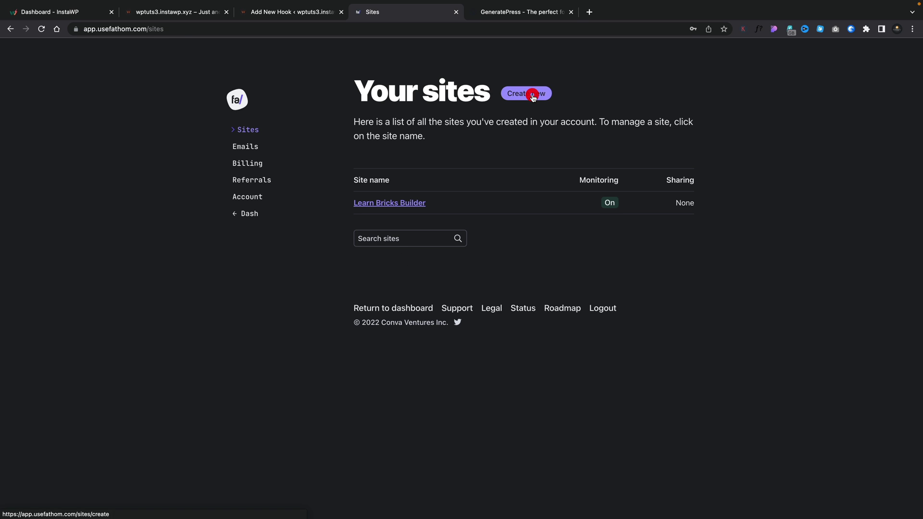
click(450, 202)
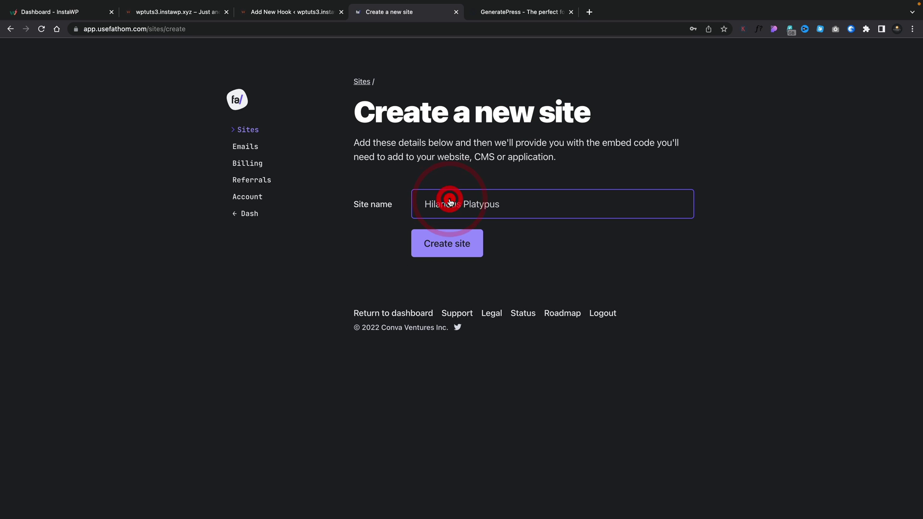
text(WPTuts)
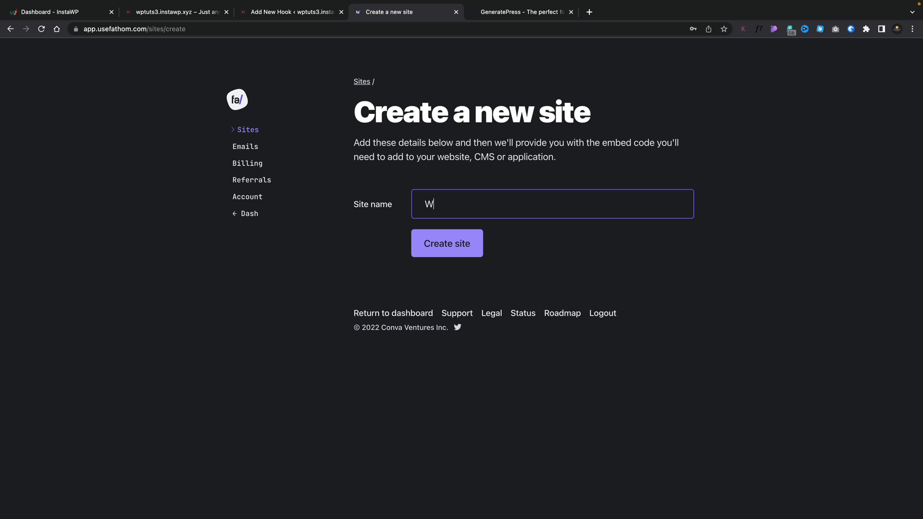
click(454, 251)
click(431, 379)
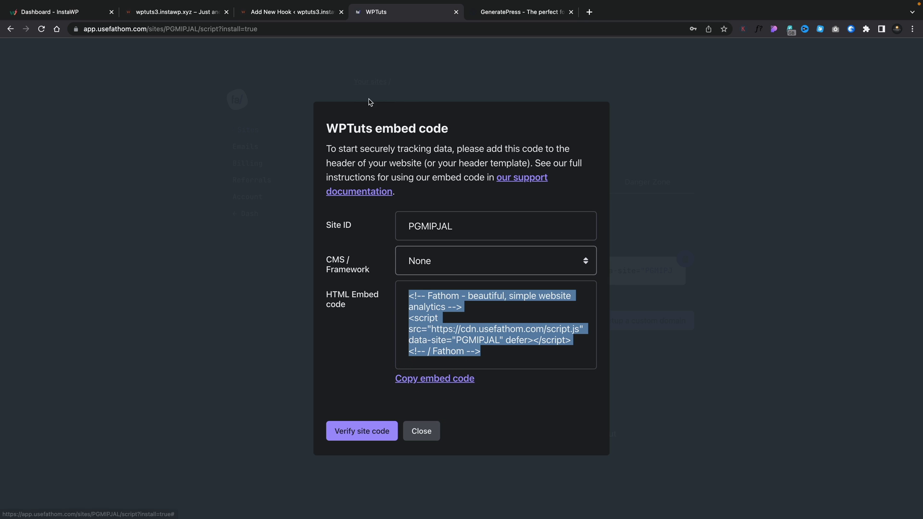
click(315, 13)
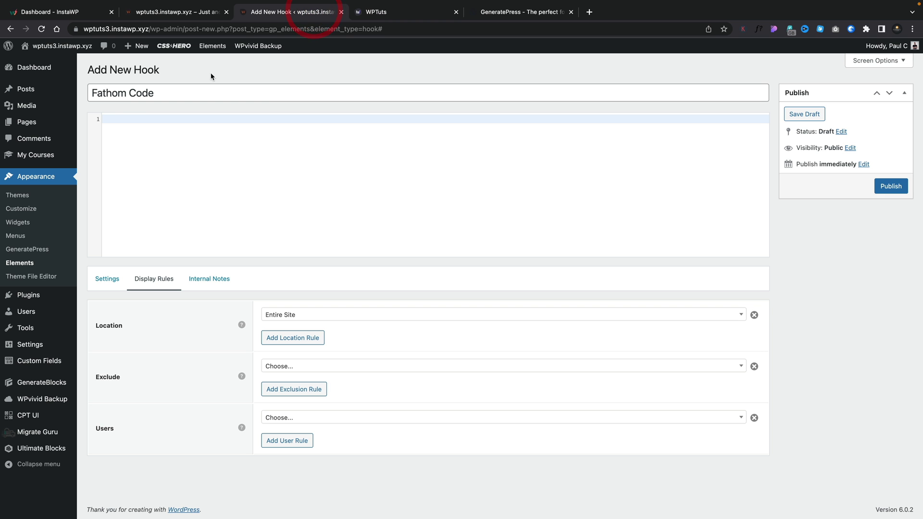
Step: Paste the Fathom embed code into the Fathom Code hook's code editor
click(124, 117)
right_click(124, 117)
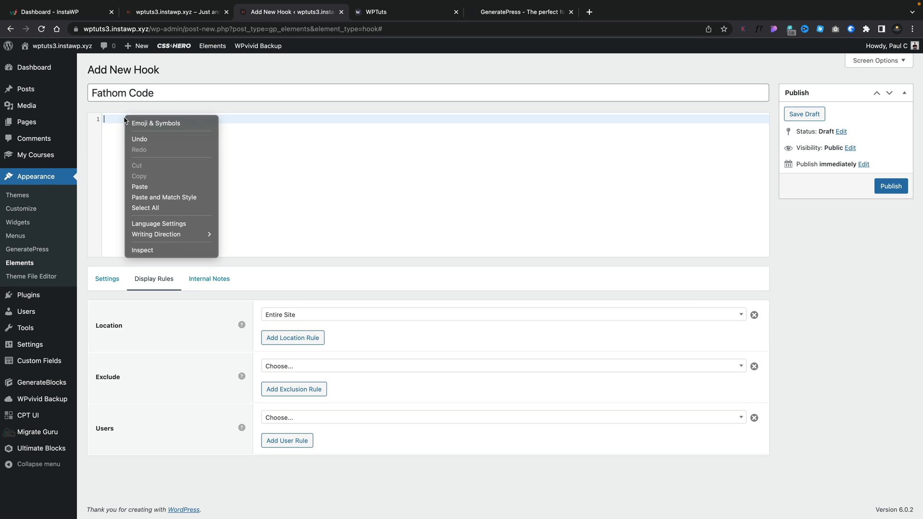
click(146, 183)
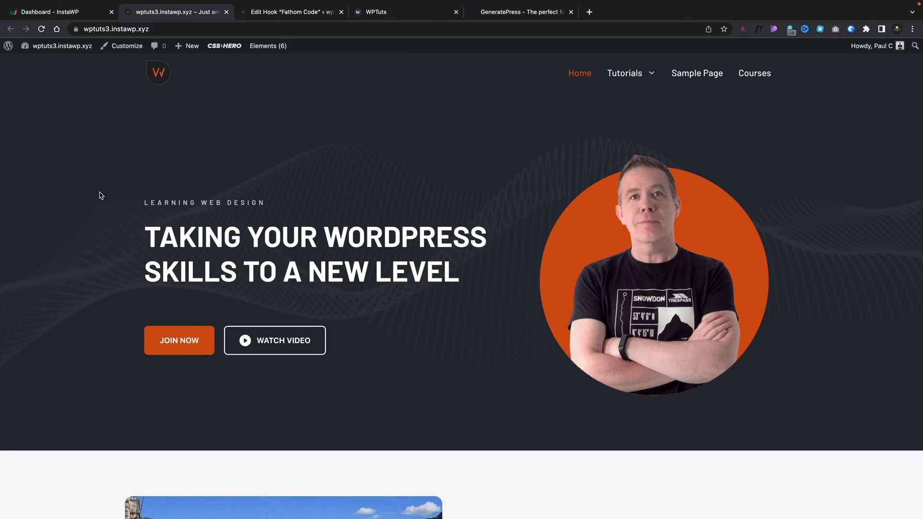
right_click(101, 195)
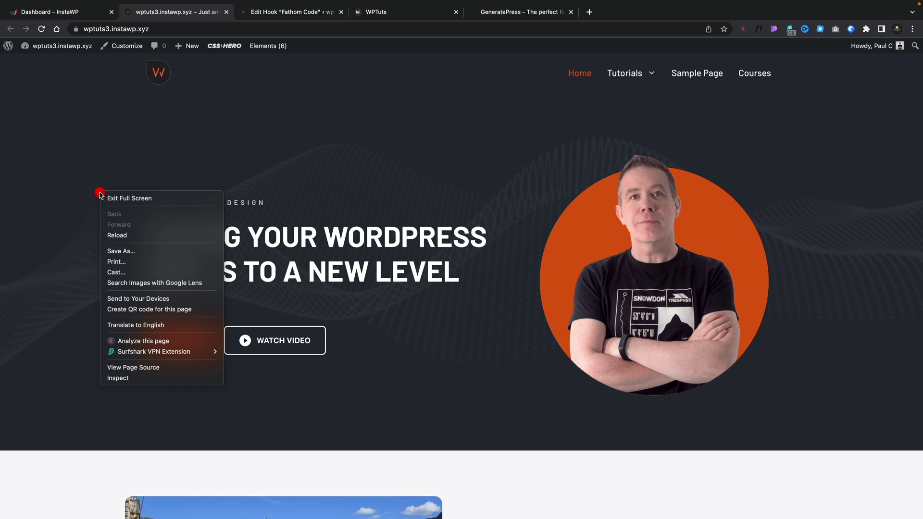
click(115, 367)
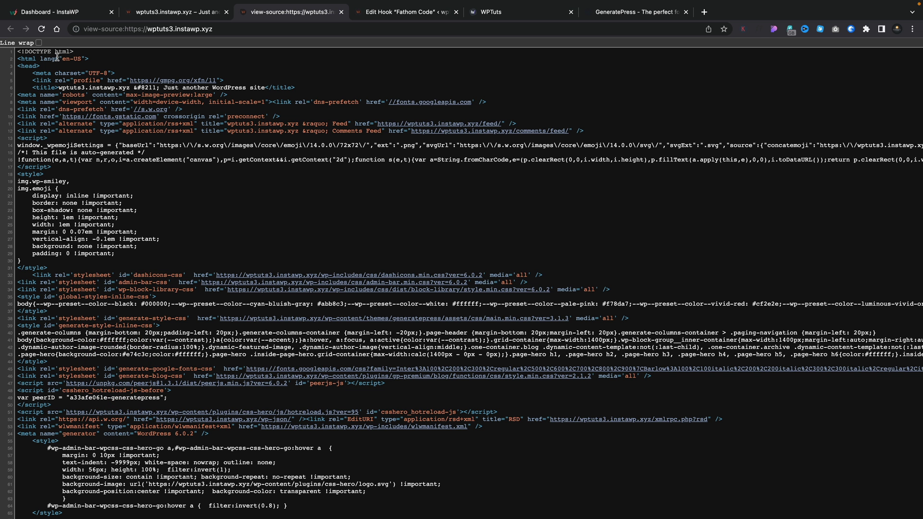
click(38, 42)
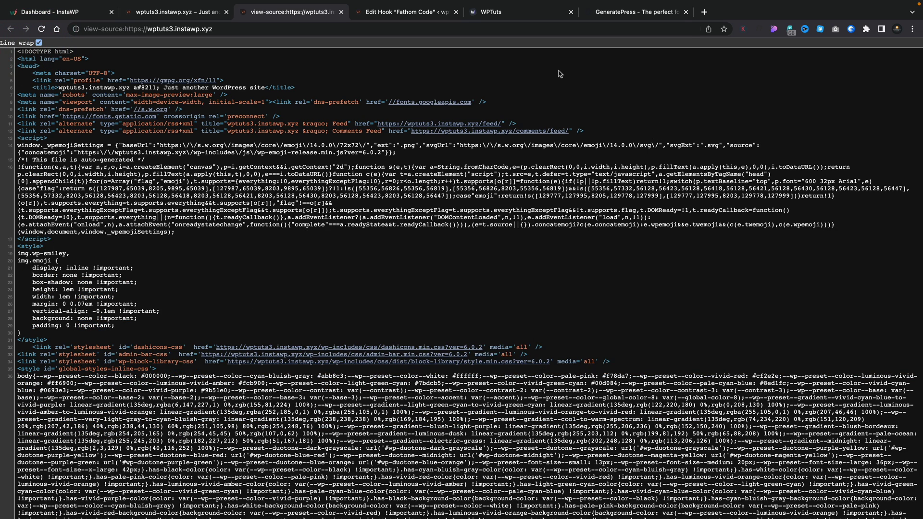
key(ctrl+f)
text(fathom)
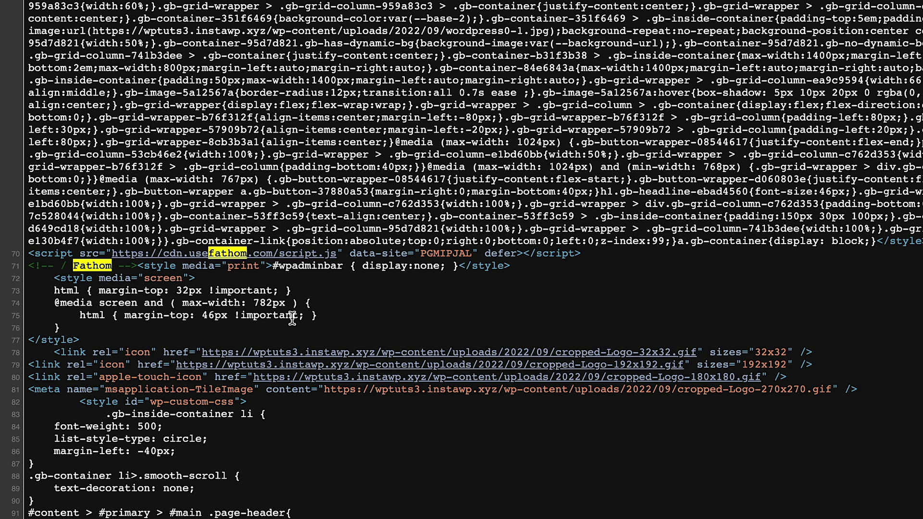
scroll(363, 333, up, 1)
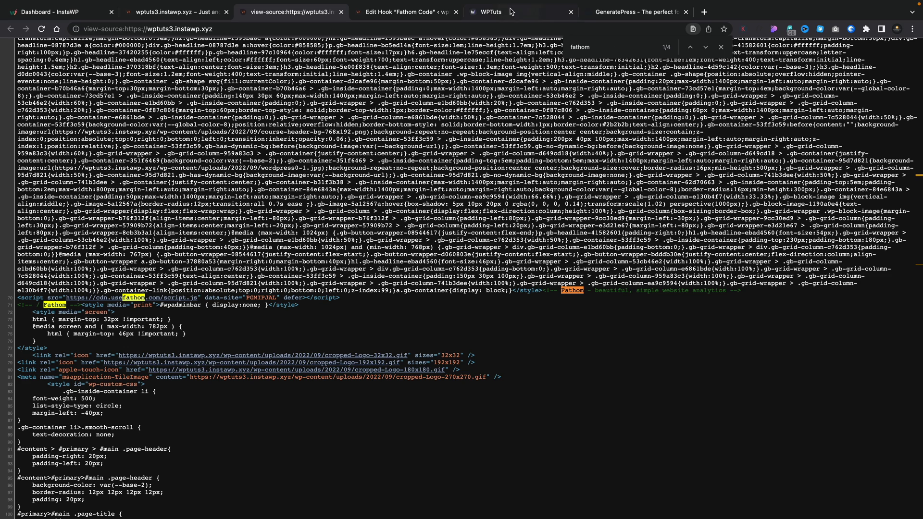
click(341, 11)
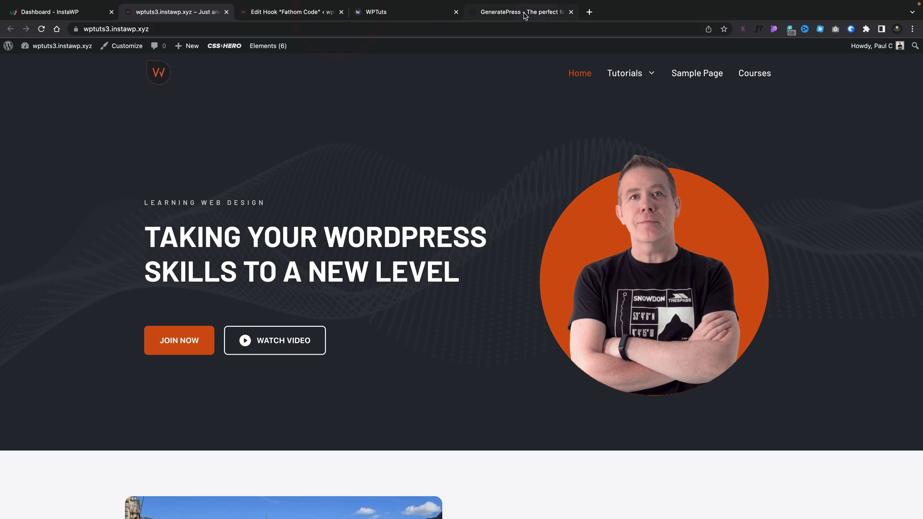
Step: Run Verify site code on the WPTuts embed code page
click(397, 14)
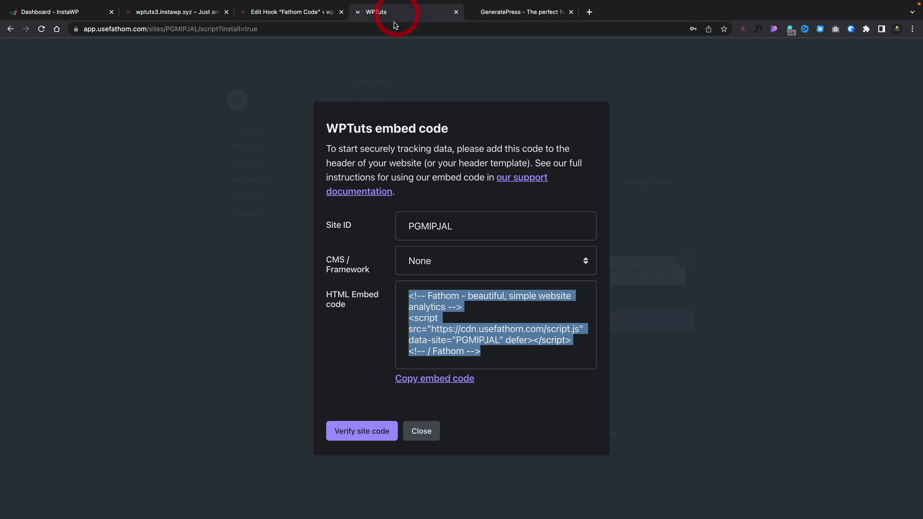
click(365, 429)
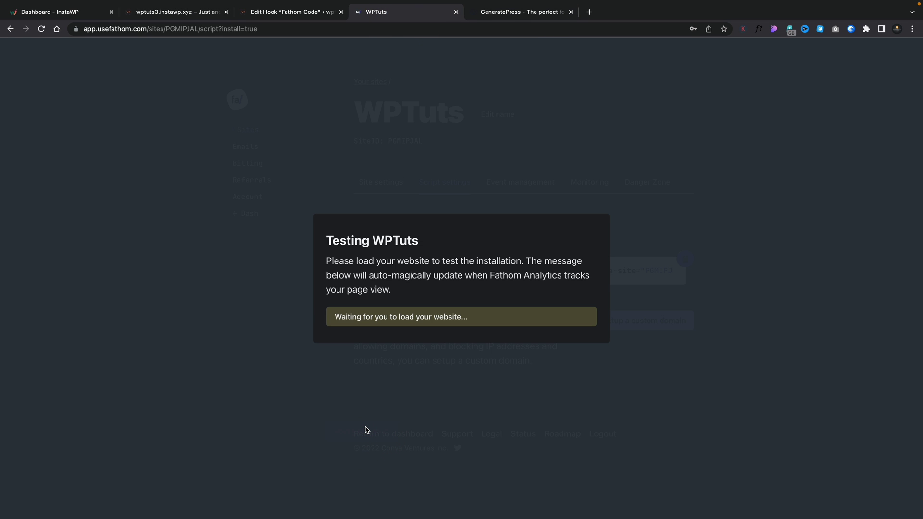